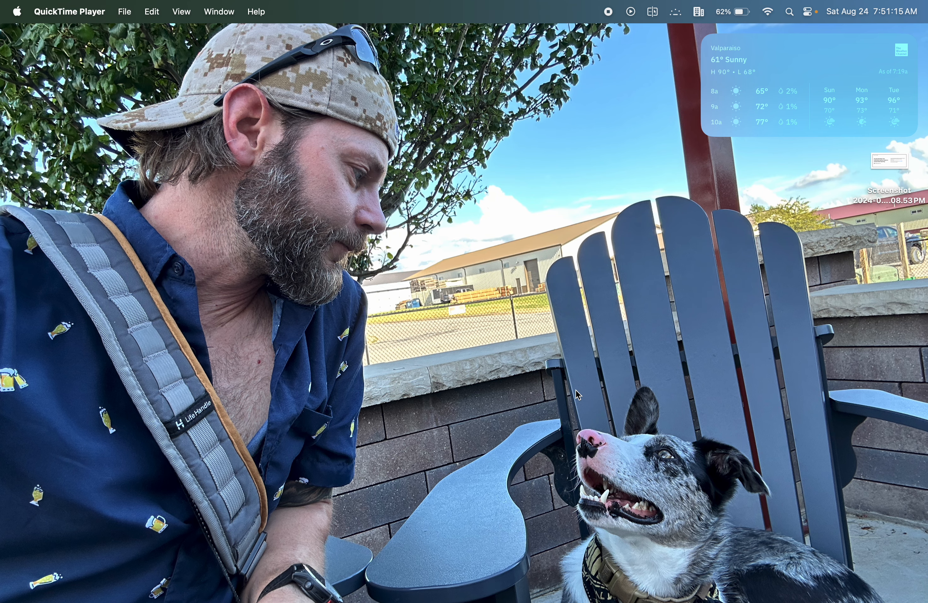
# - Create a new assignment in the 6 Social Studies course and name it "Latitude and Longitude #5-6"
pyautogui.hotkey('ctrl', 'Right')
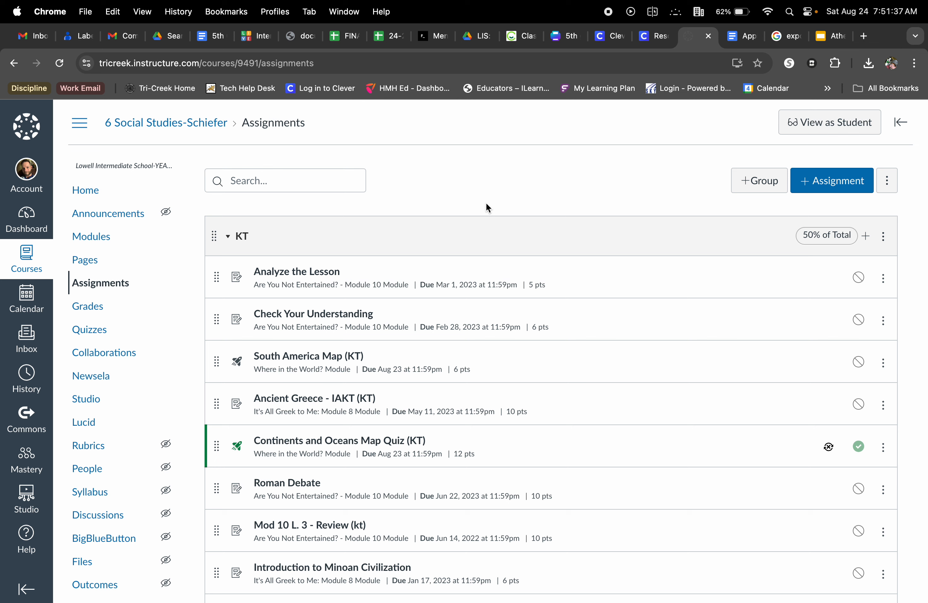
pyautogui.click(827, 186)
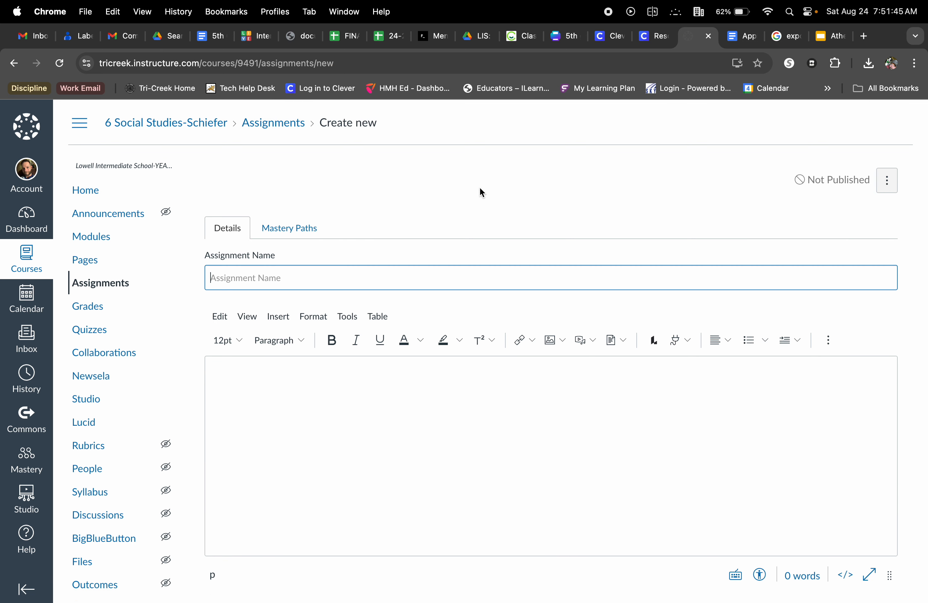
pyautogui.scroll(-3, 479, 187)
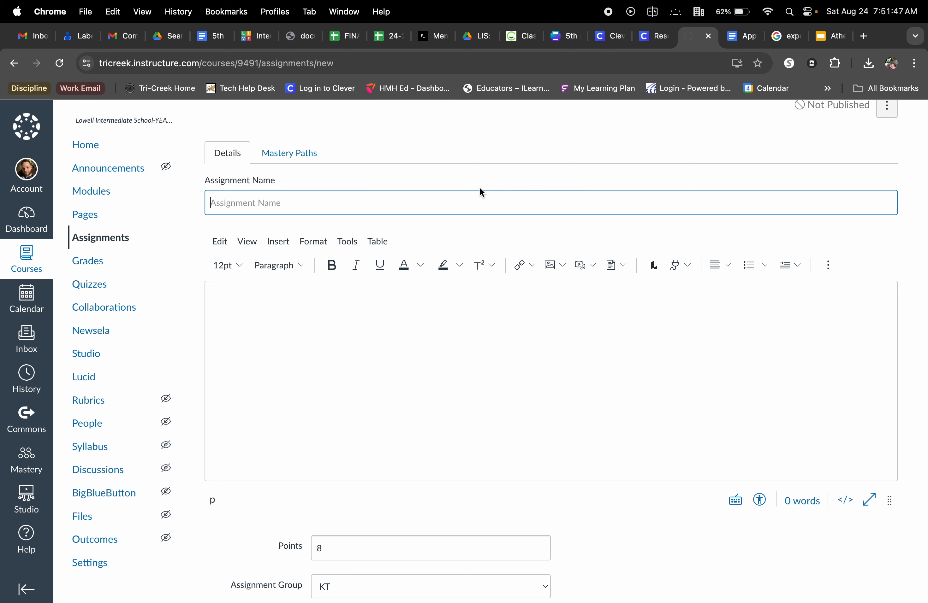
pyautogui.click(459, 205)
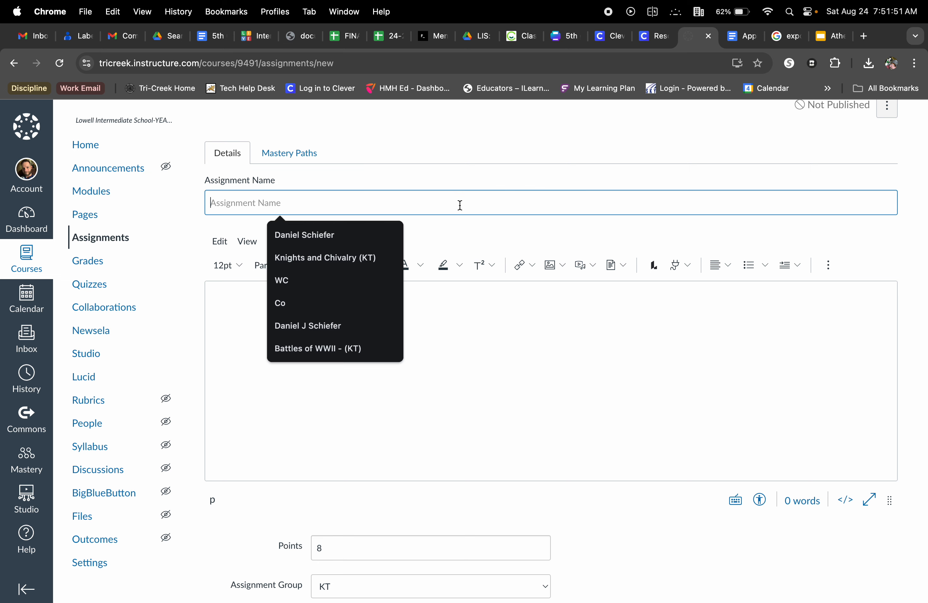
pyautogui.write('Latitude and Longitude #5-6')
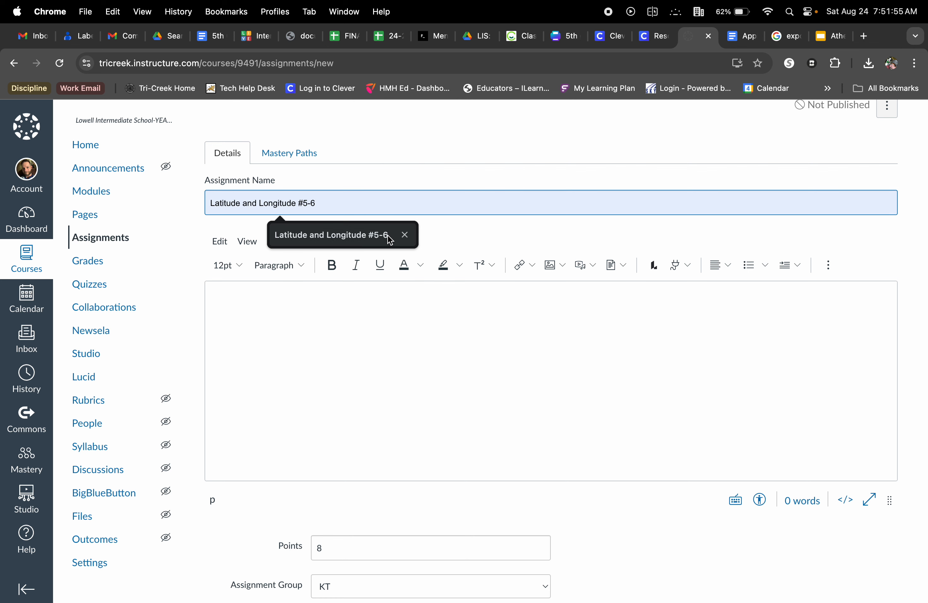
pyautogui.click(365, 235)
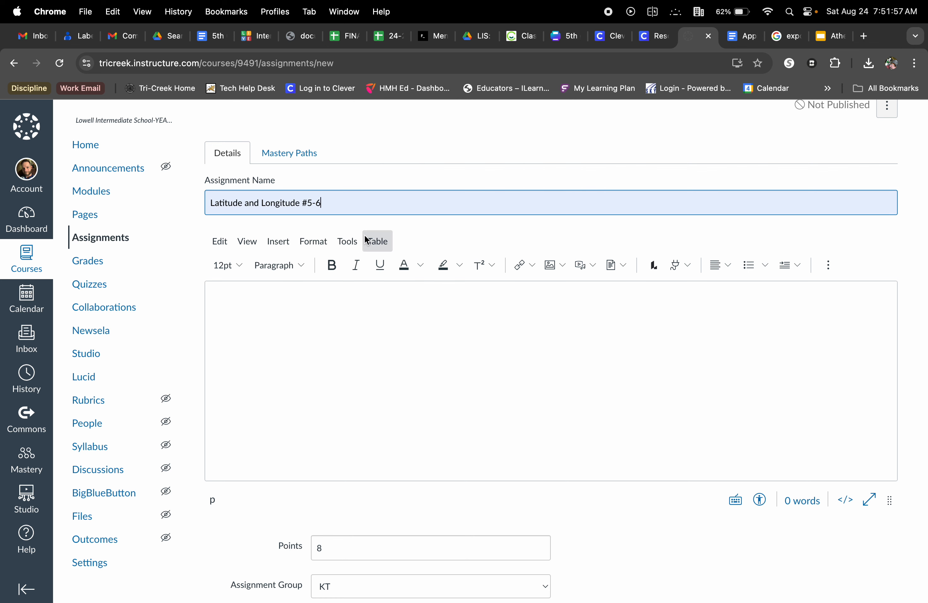
# - Write the assignment description "This assignment will need to be turned in to the class basket."
pyautogui.click(316, 324)
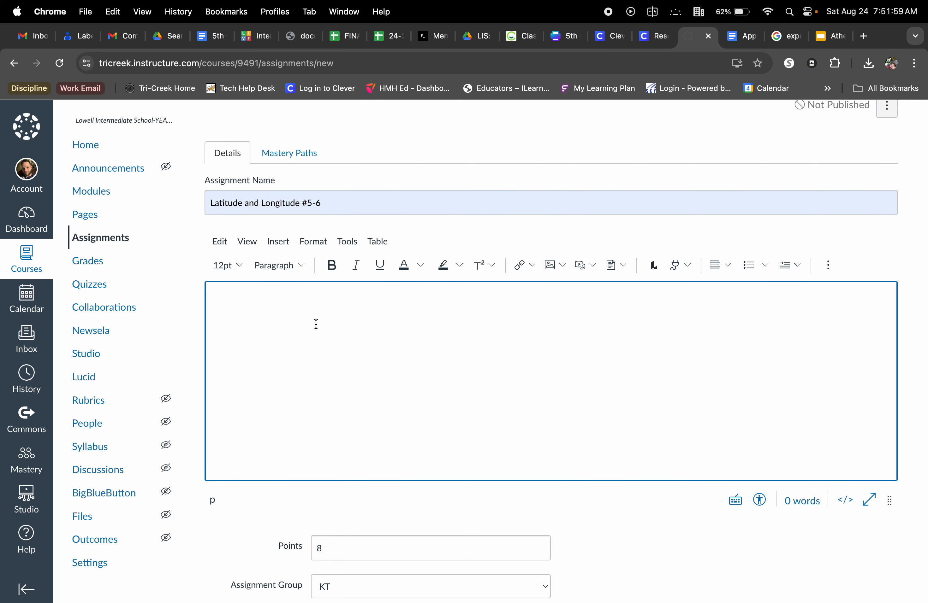
pyautogui.scroll(-2, 316, 324)
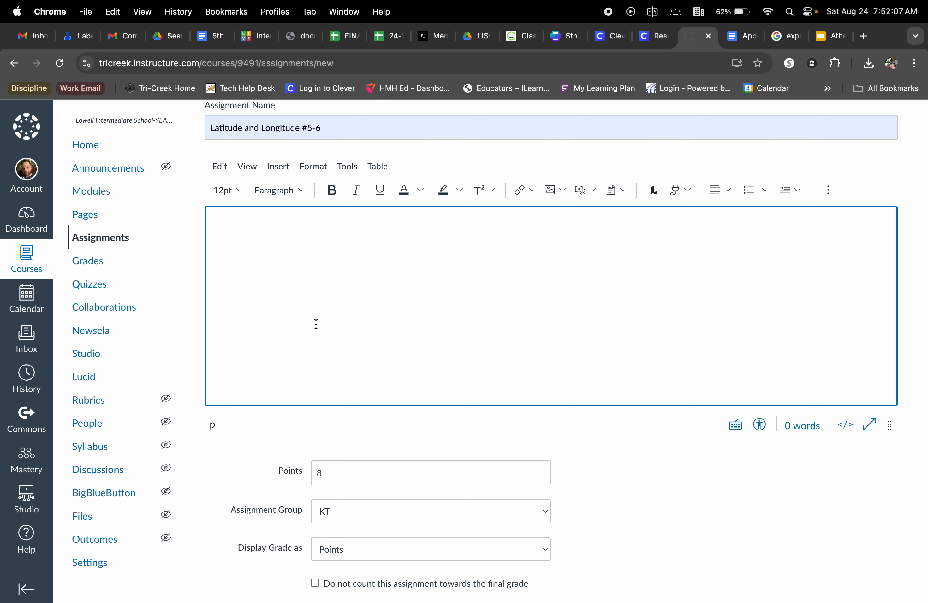
pyautogui.write('This assign')
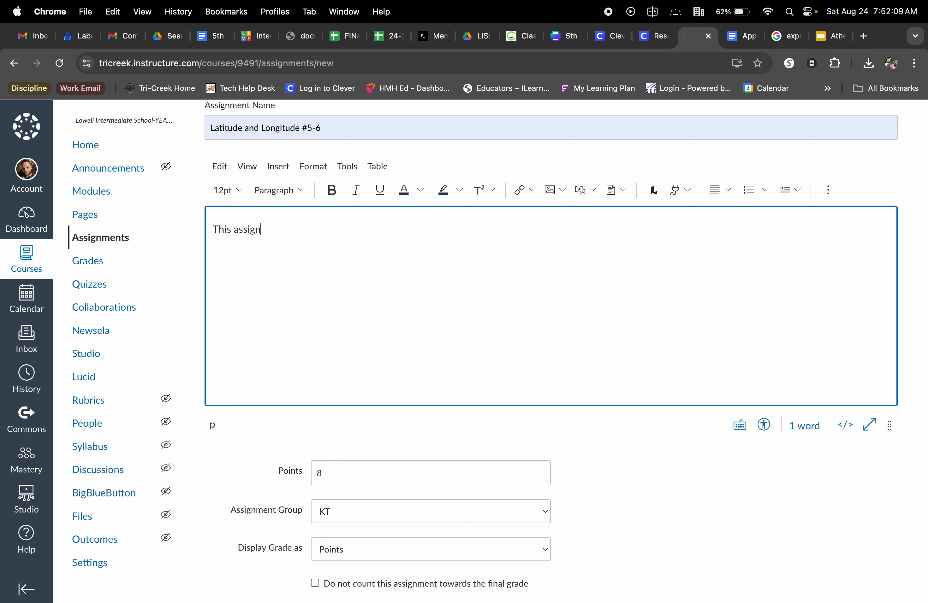
pyautogui.write('ment will')
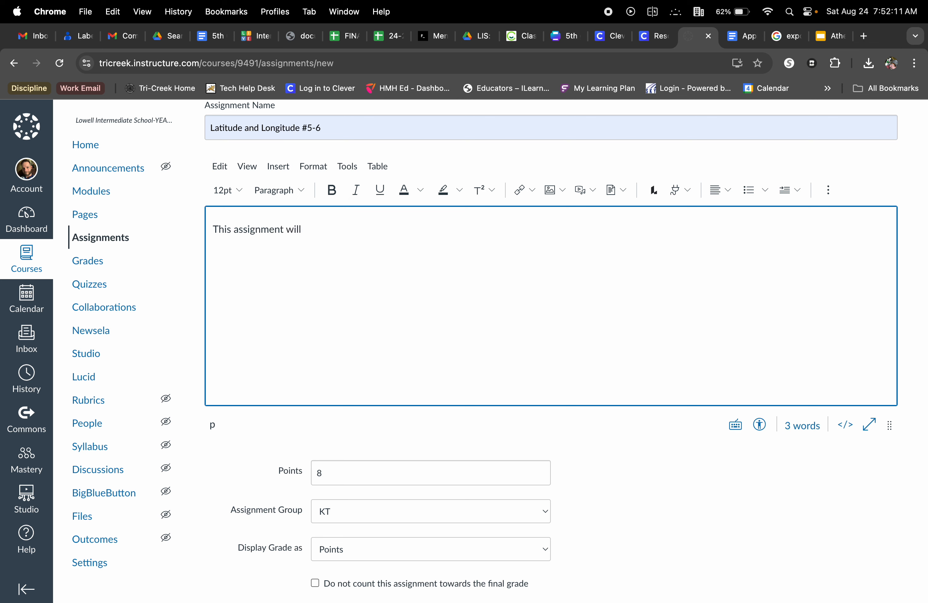
pyautogui.write(' need to be turned in to the class basket.')
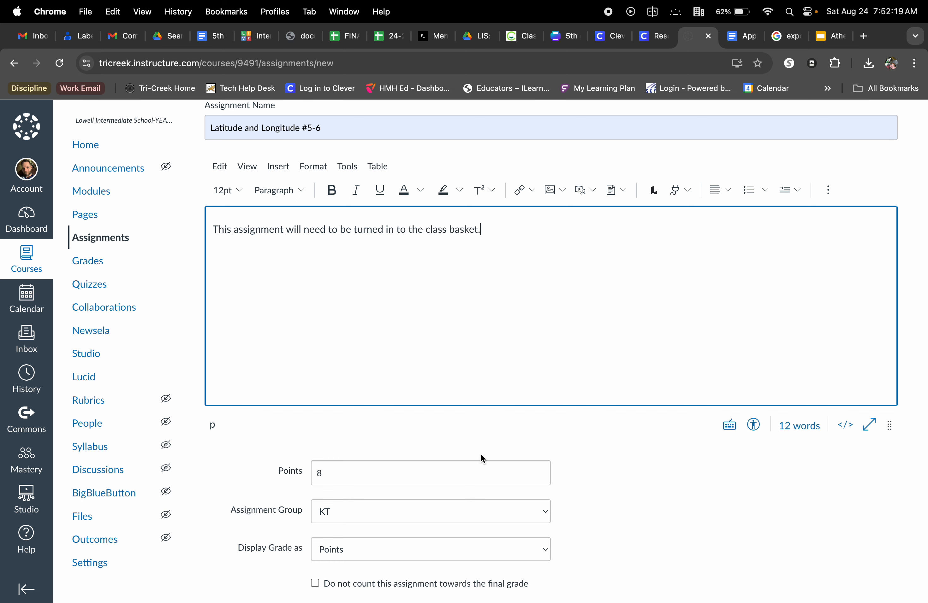
# - Set the assignment's points to 10 and its assignment group to Ag
pyautogui.scroll(-6, 482, 458)
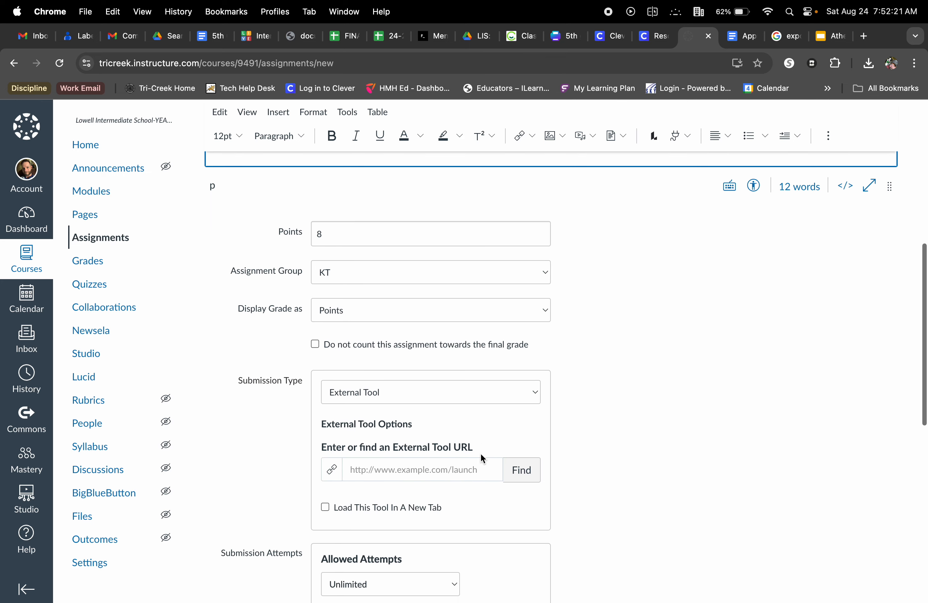
pyautogui.click(350, 233)
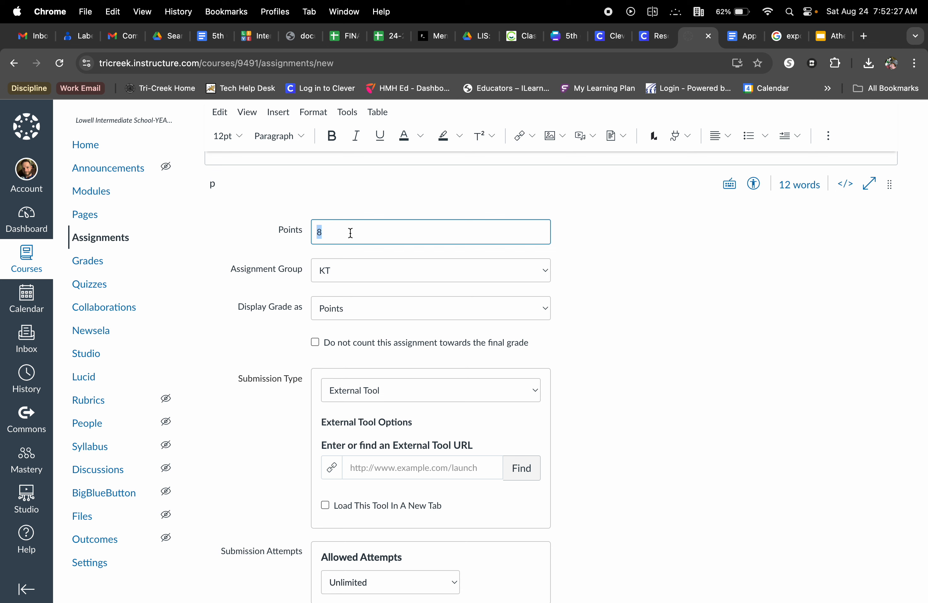
pyautogui.write('10')
pyautogui.click(332, 277)
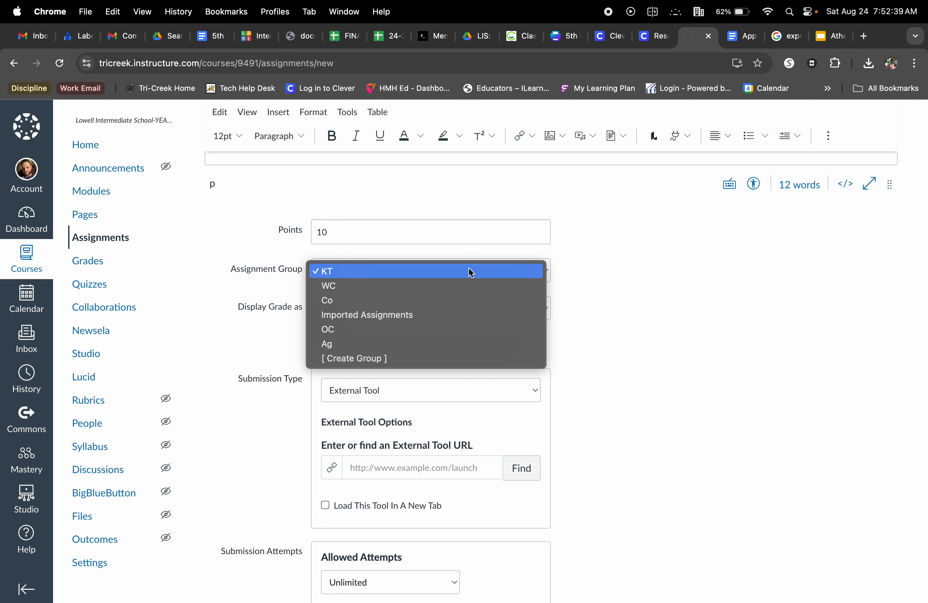
pyautogui.click(461, 347)
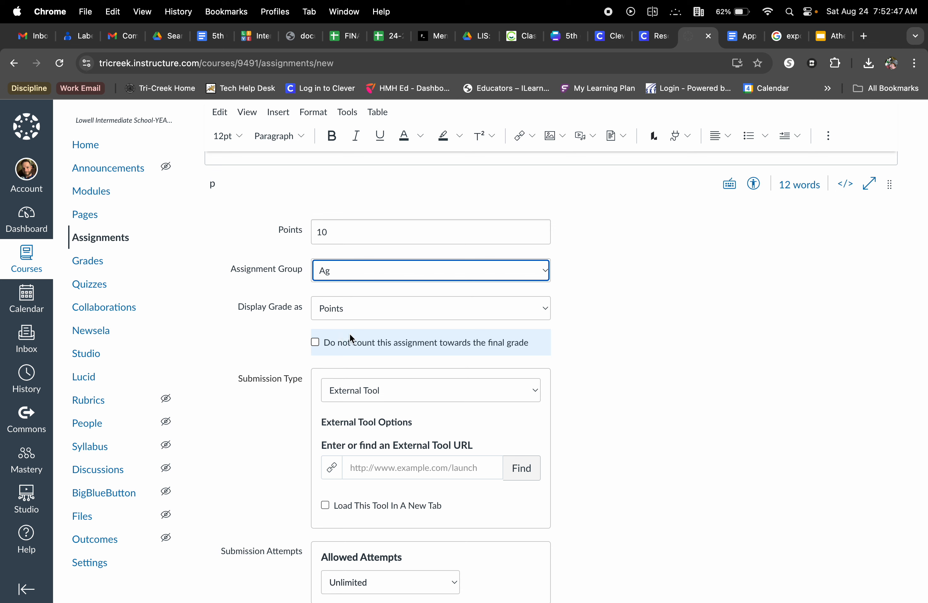
# - Look through the external tools offered for the External Tool submission type, and close the list without choosing one
pyautogui.scroll(-3, 677, 345)
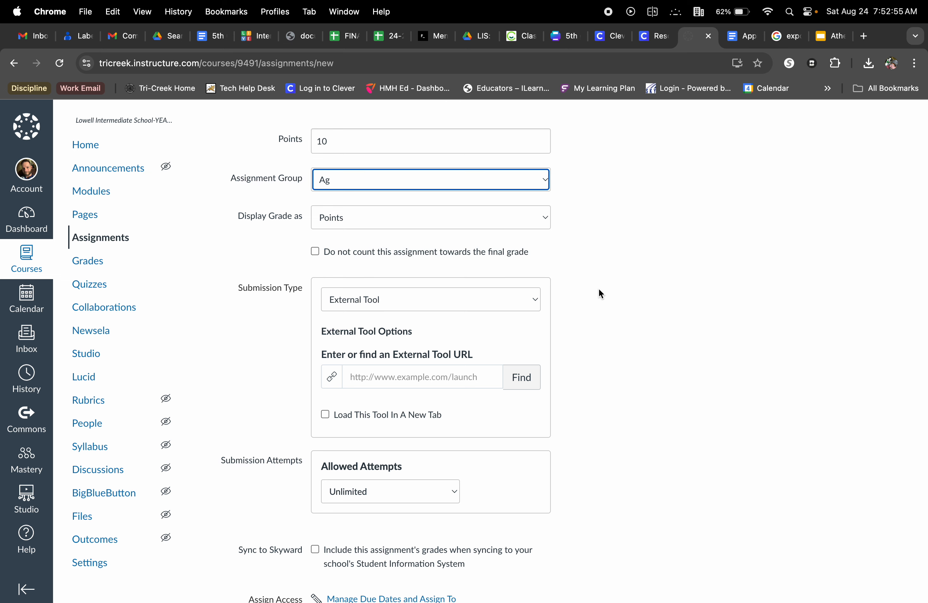
pyautogui.scroll(-2, 599, 290)
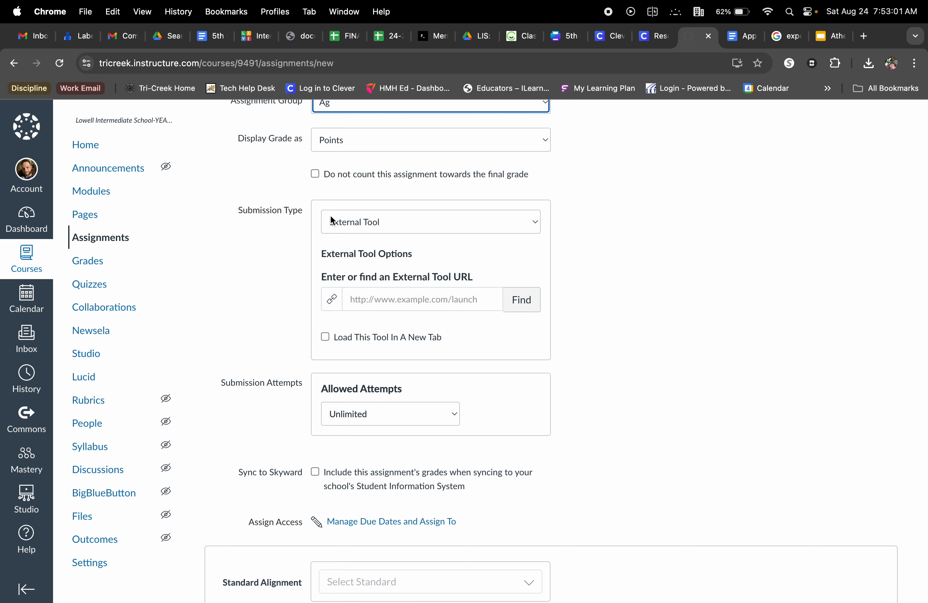
pyautogui.click(500, 231)
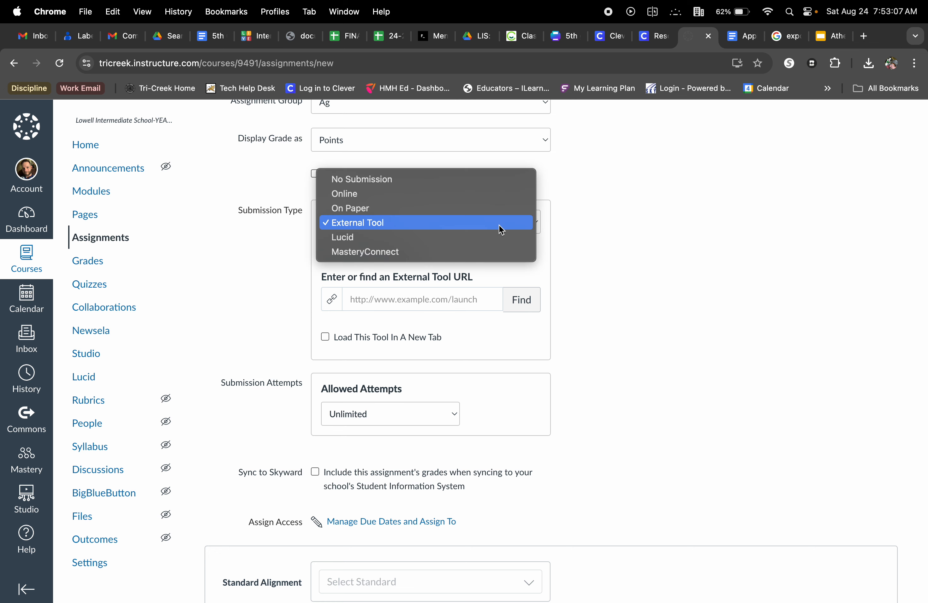
pyautogui.click(501, 230)
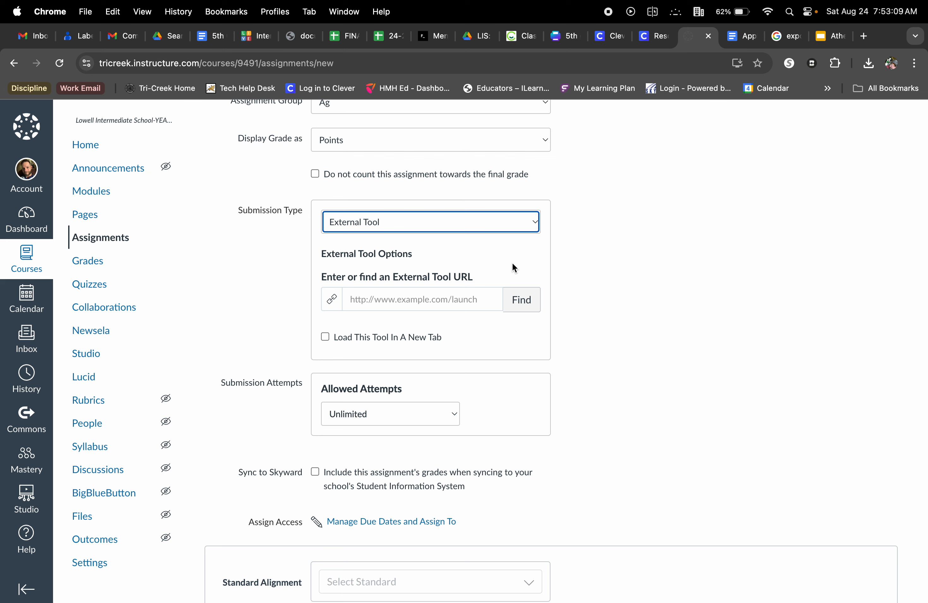
pyautogui.click(449, 301)
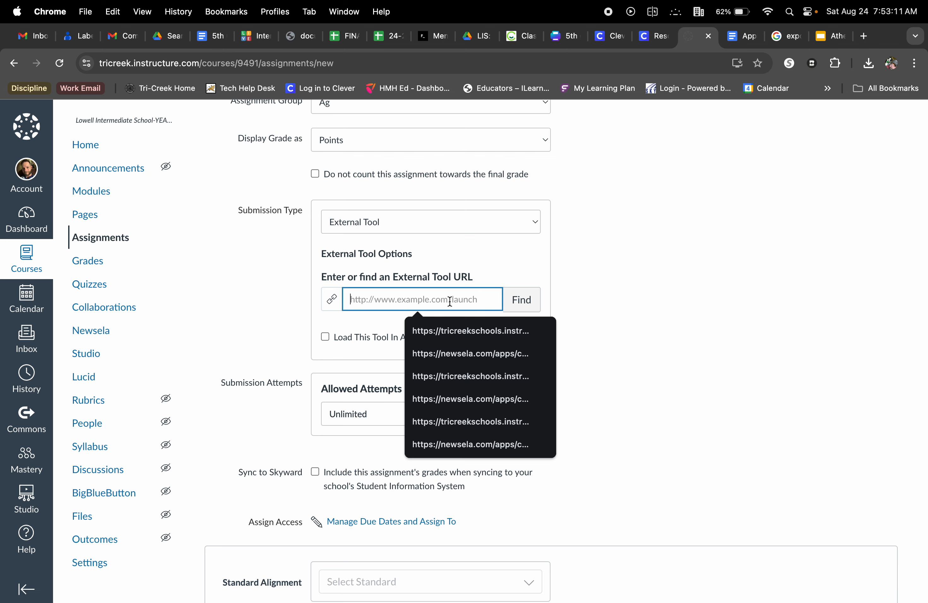
pyautogui.click(520, 300)
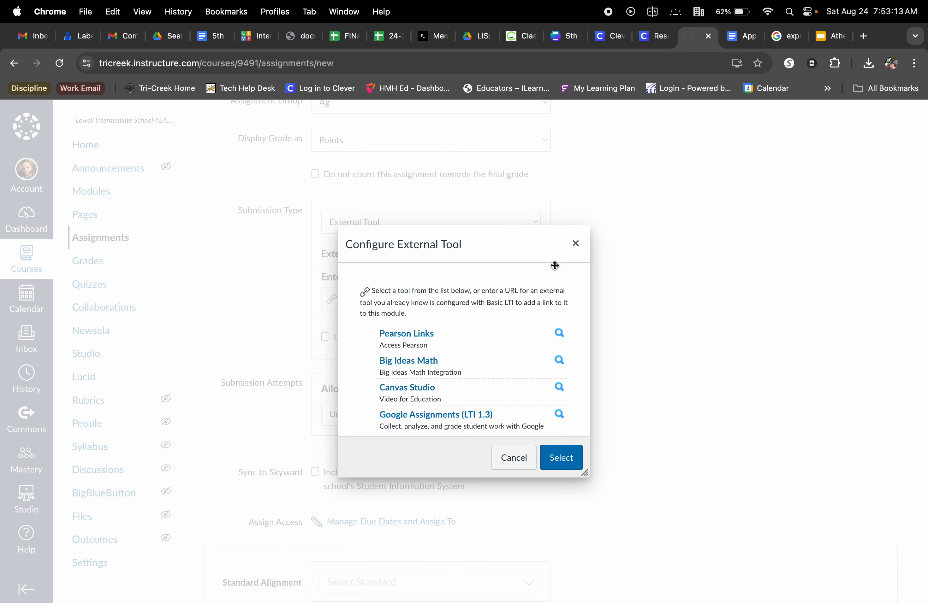
pyautogui.scroll(-3, 475, 347)
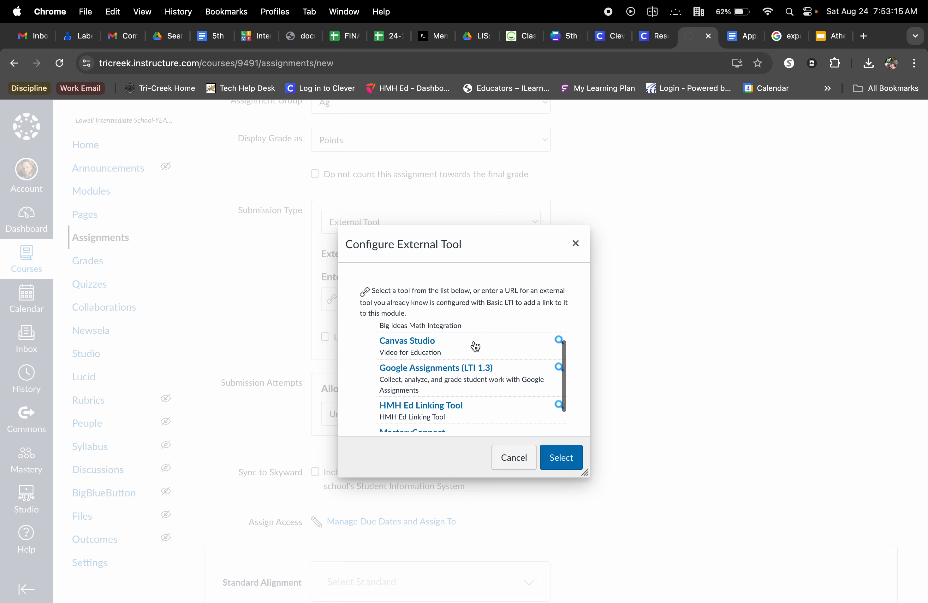
pyautogui.scroll(-3, 476, 346)
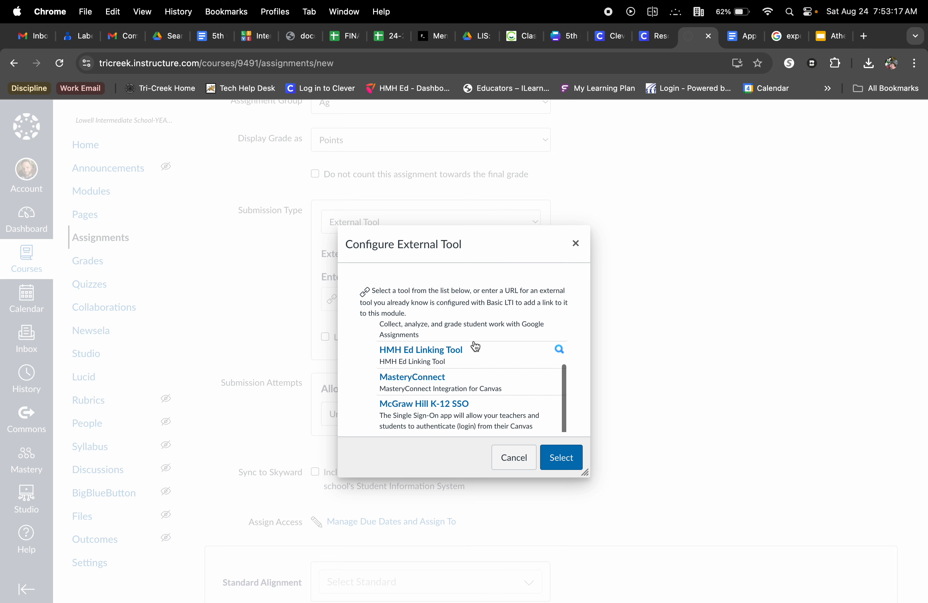
pyautogui.click(432, 350)
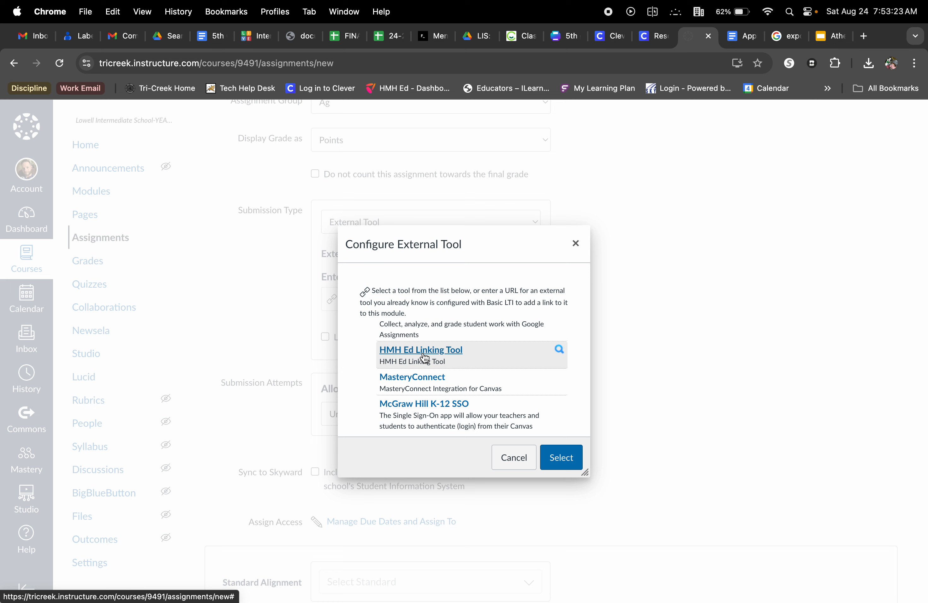
pyautogui.scroll(-2, 425, 358)
pyautogui.scroll(5, 425, 358)
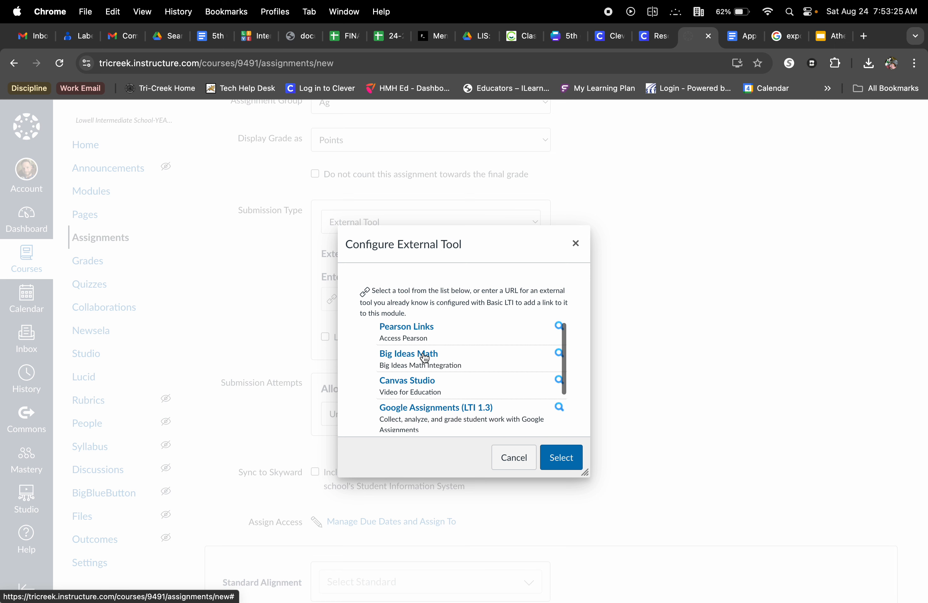
pyautogui.click(515, 457)
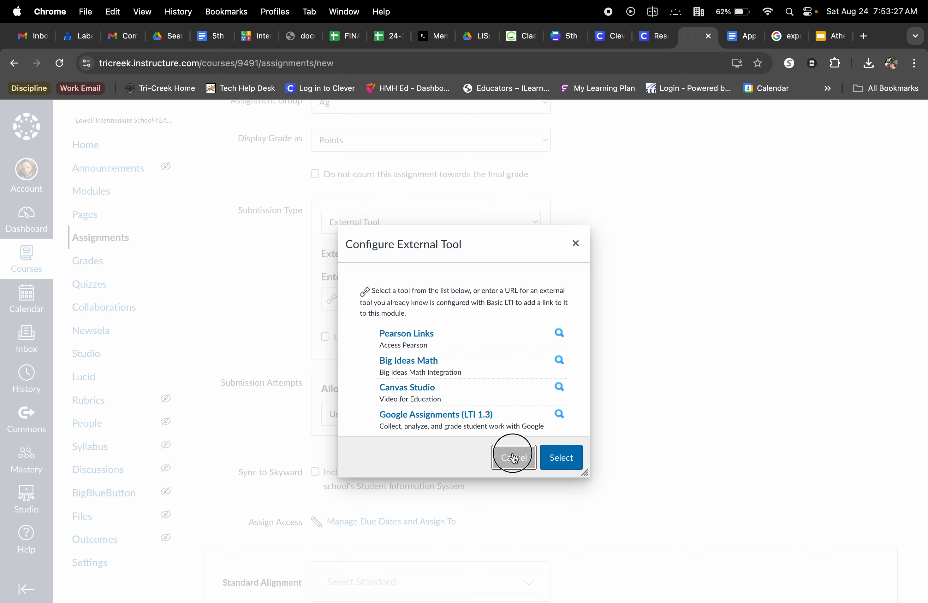
# - Set the submission type to On Paper, and switch it to Online to show the online entry options
pyautogui.click(419, 219)
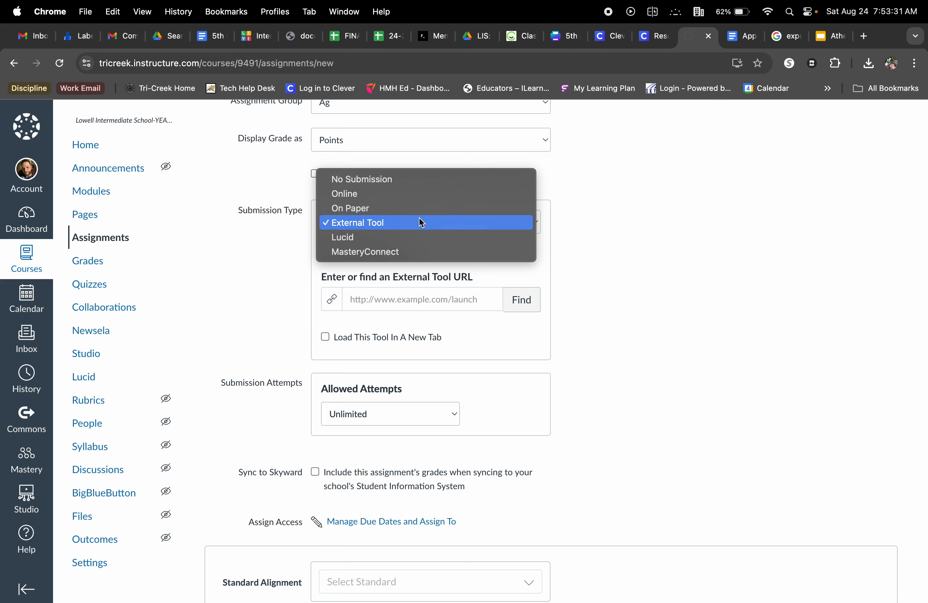
pyautogui.click(419, 208)
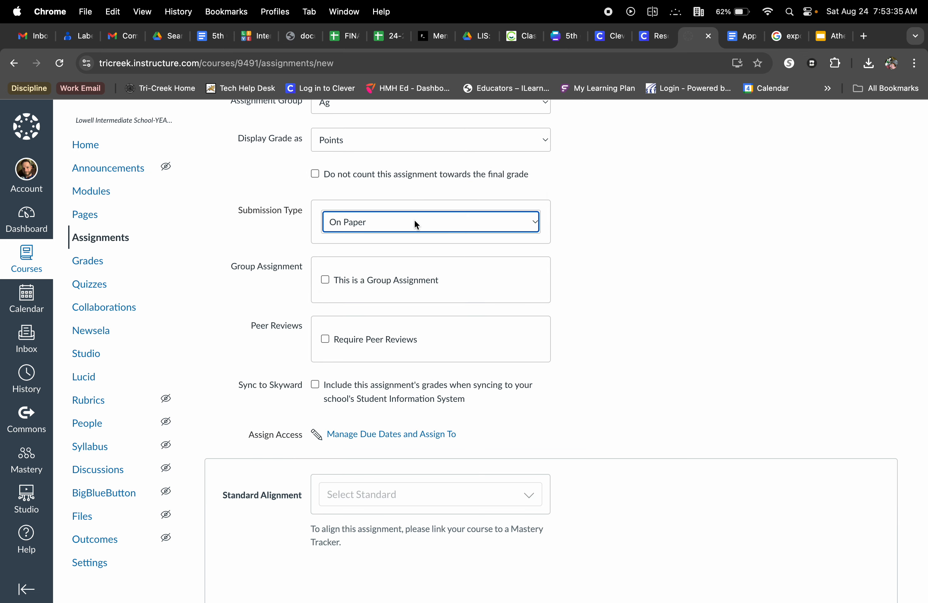
pyautogui.click(415, 222)
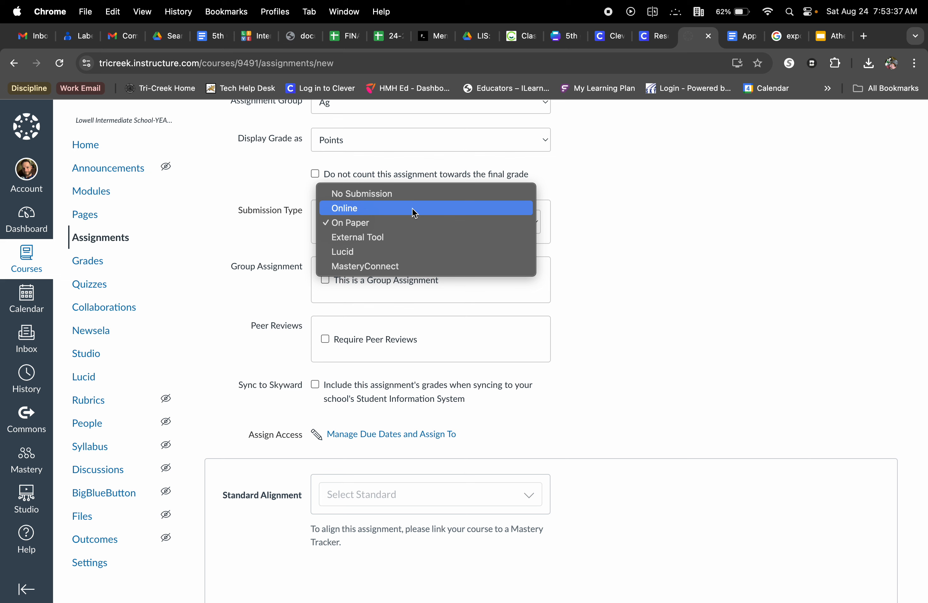
pyautogui.click(415, 213)
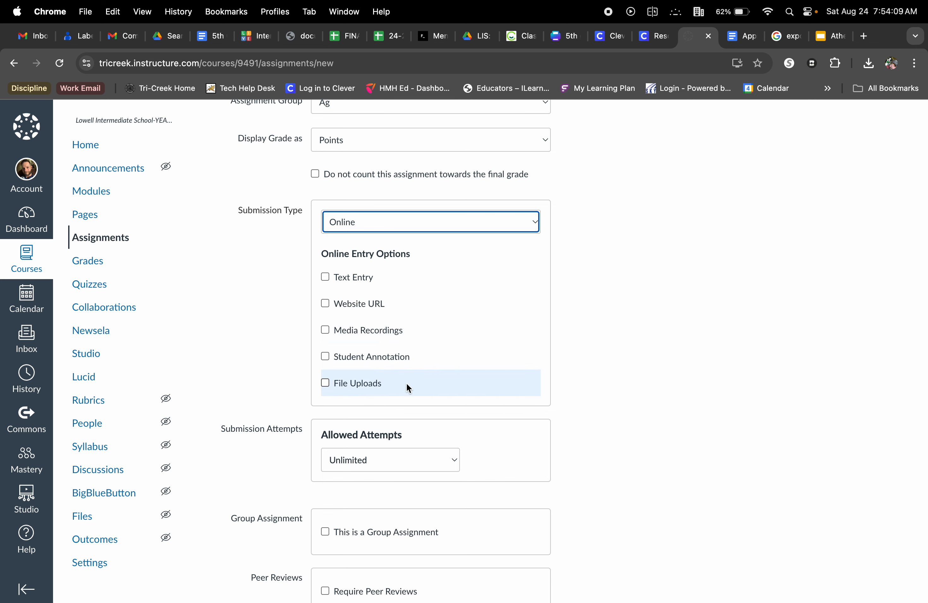
# - Change the assignment's submission type from Online to On Paper
pyautogui.click(404, 221)
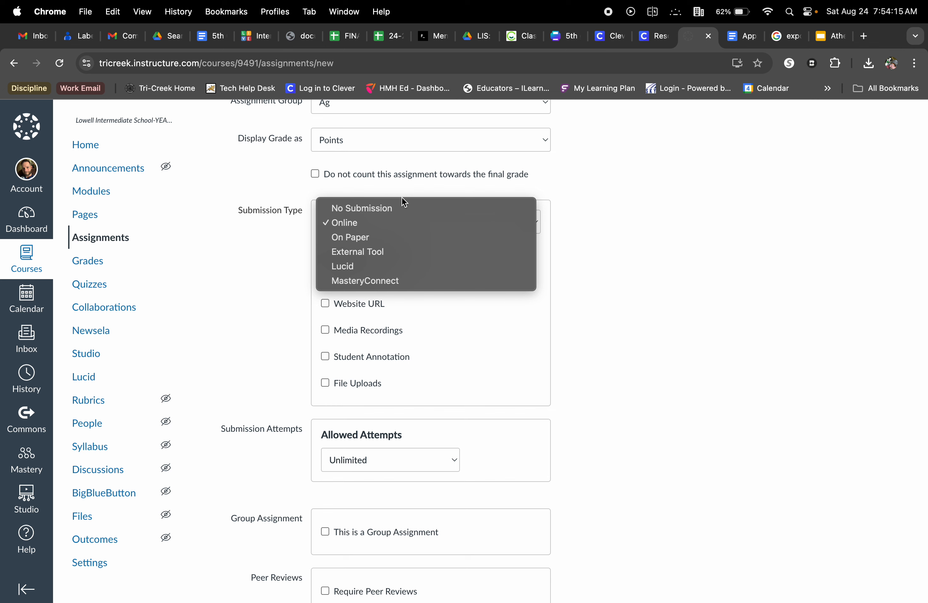
pyautogui.click(393, 241)
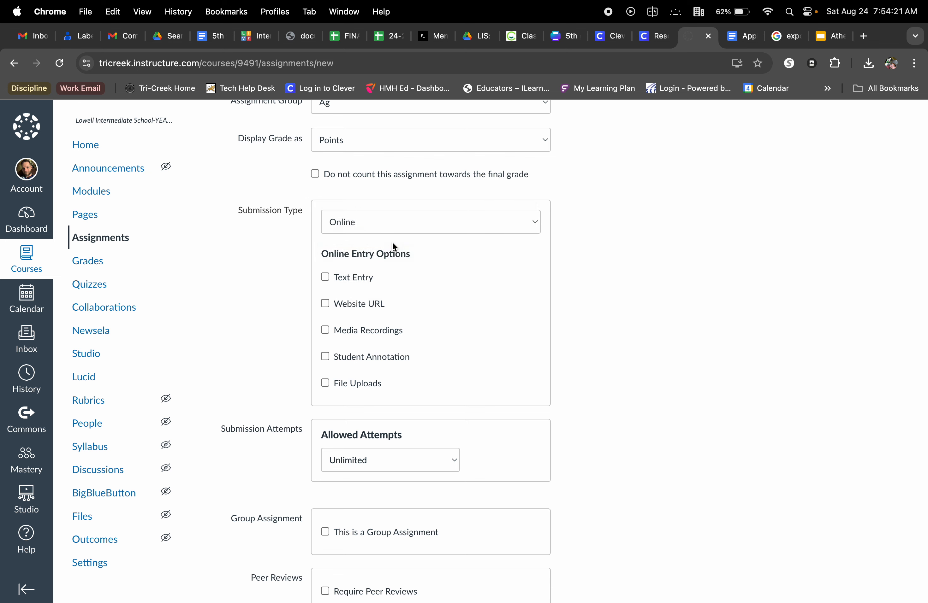
# - Turn on required peer reviews to view their assignment and anonymity options, and turn the requirement off again
pyautogui.scroll(-1, 642, 407)
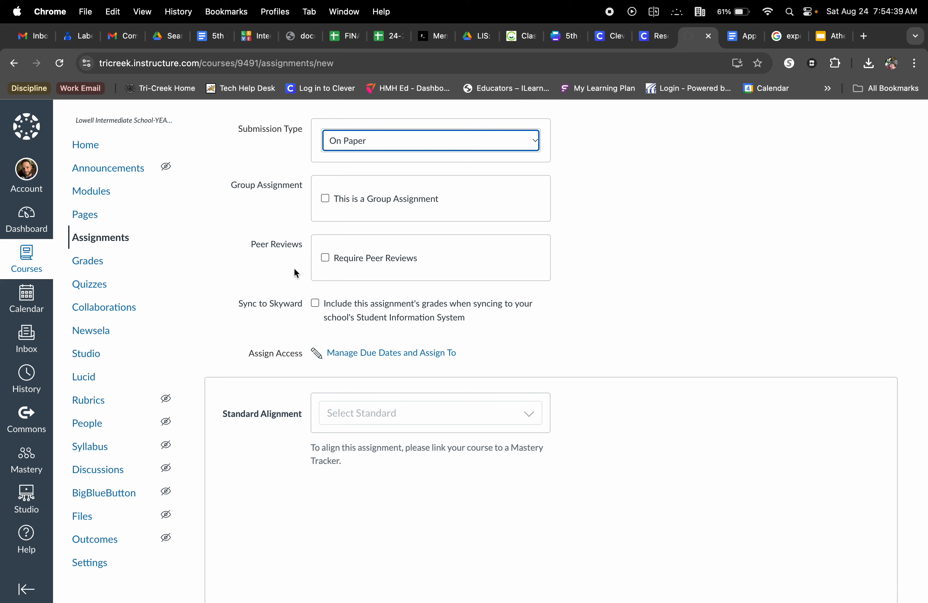
pyautogui.click(324, 259)
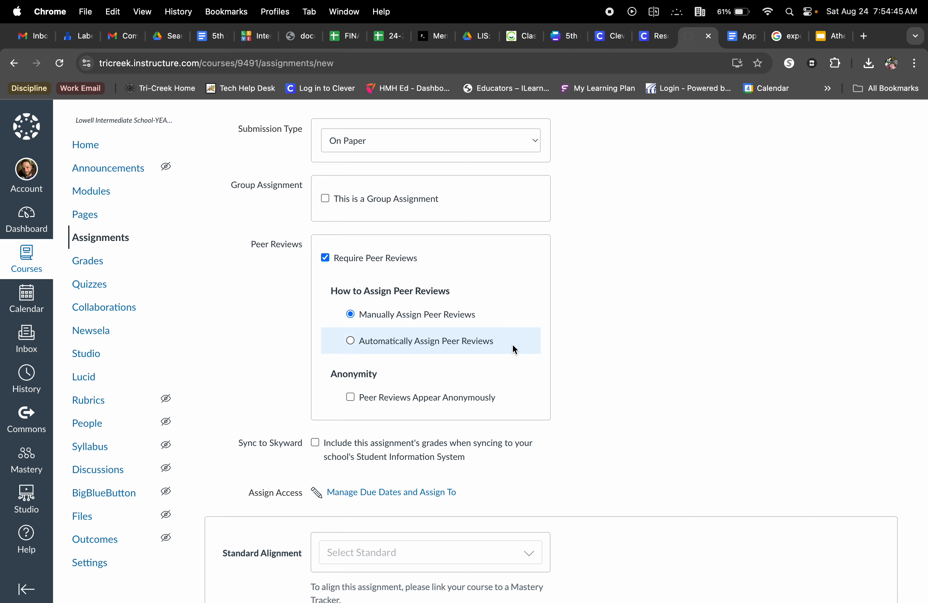
pyautogui.click(325, 258)
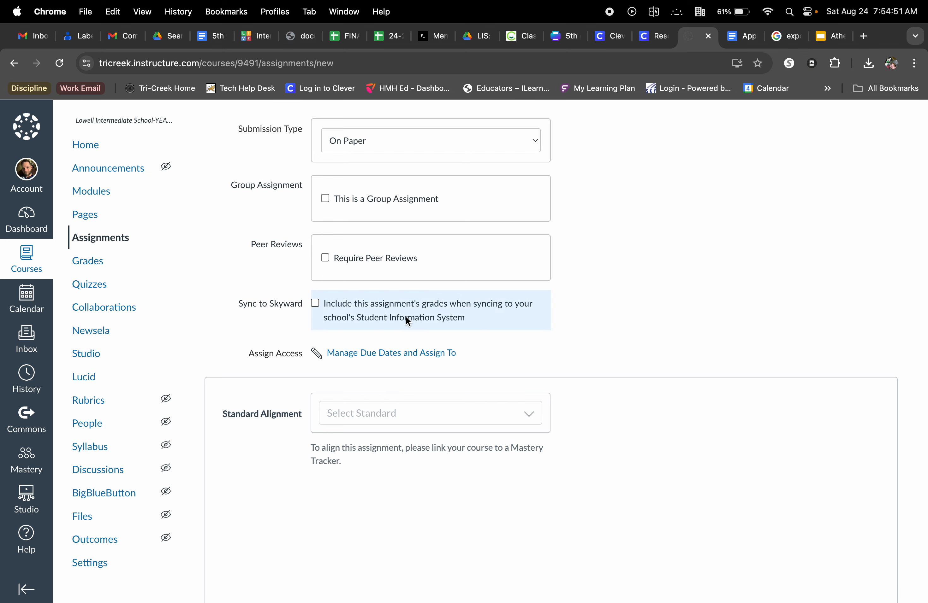
# - Open the due date and assignee settings of the new assignment
pyautogui.scroll(-3, 623, 360)
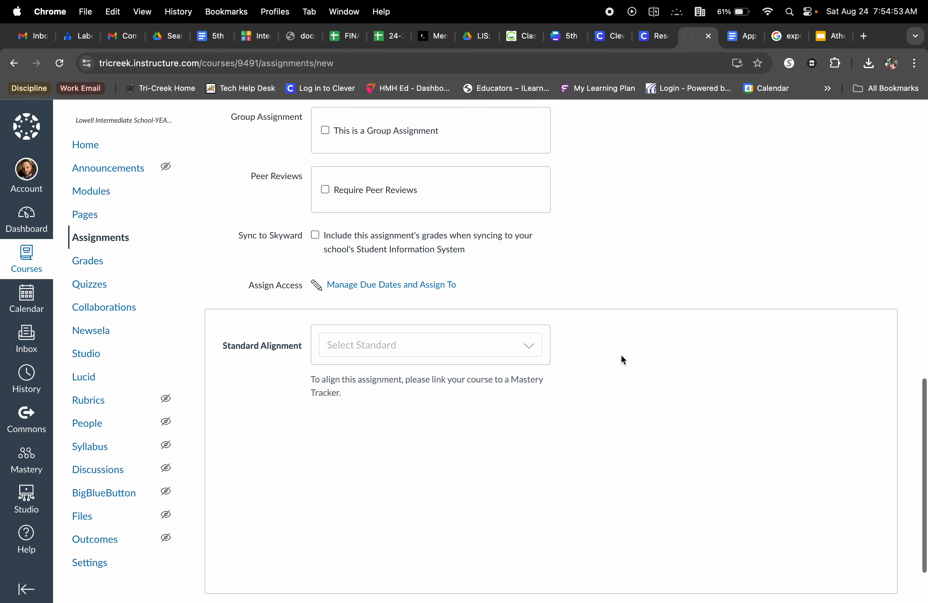
pyautogui.scroll(-2, 499, 279)
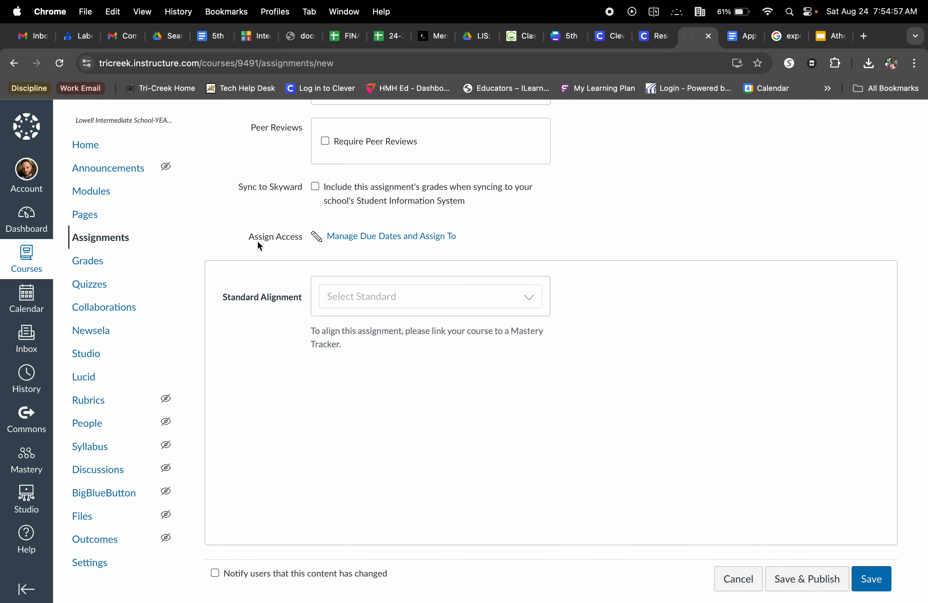
pyautogui.click(399, 237)
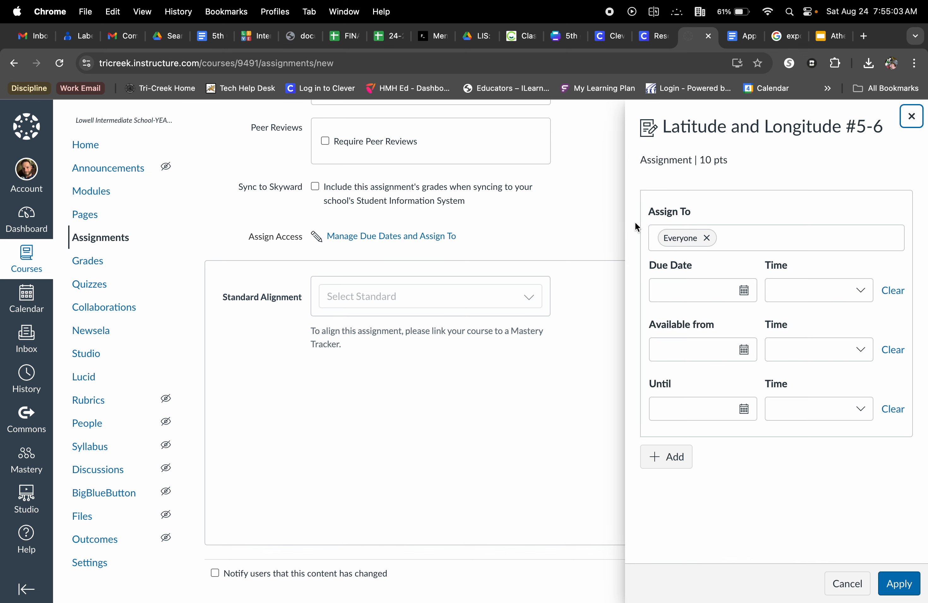
# - Remove Everyone from the assignees, look through the available sections and students, and assign the assignment to Everyone again
pyautogui.click(710, 239)
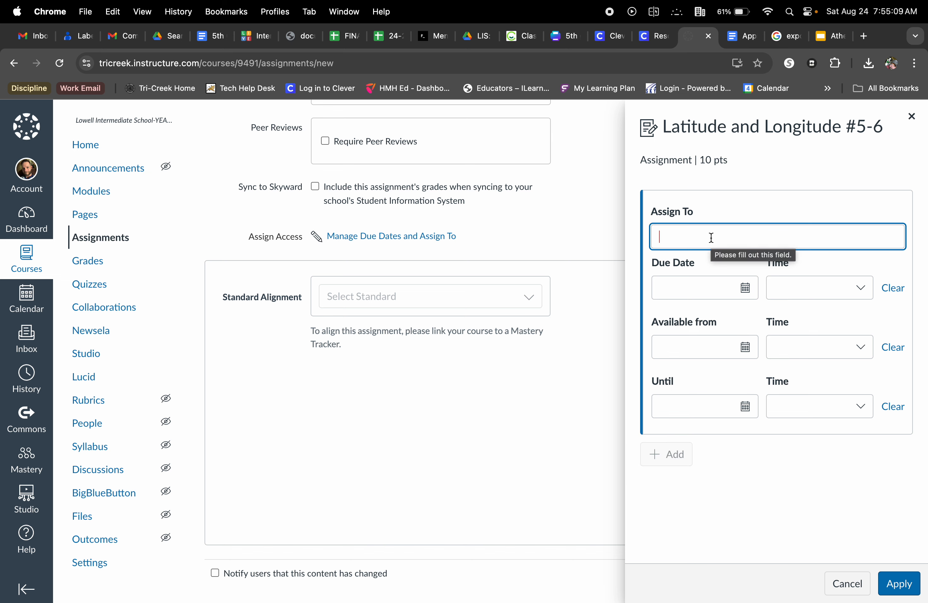
pyautogui.click(711, 238)
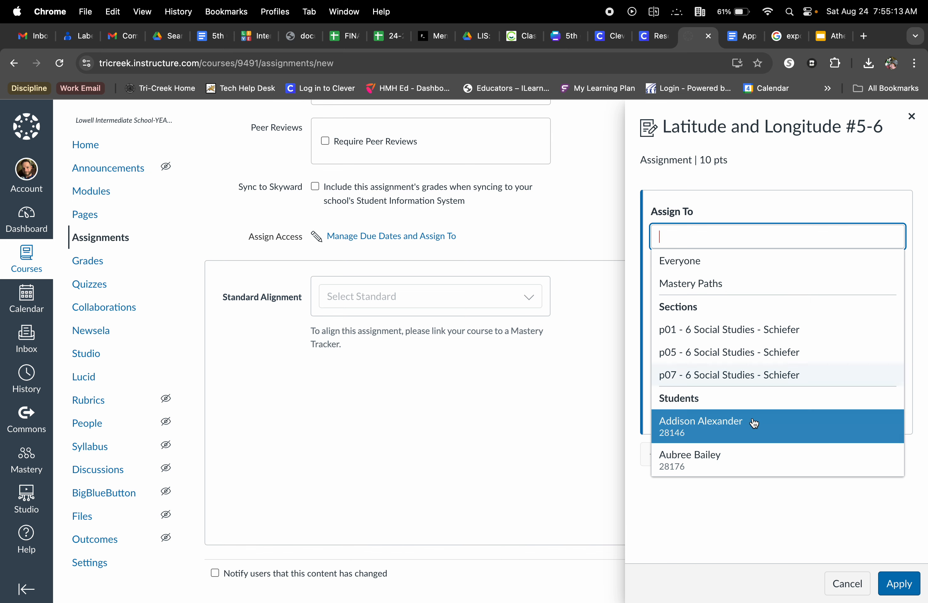
pyautogui.scroll(-3, 754, 423)
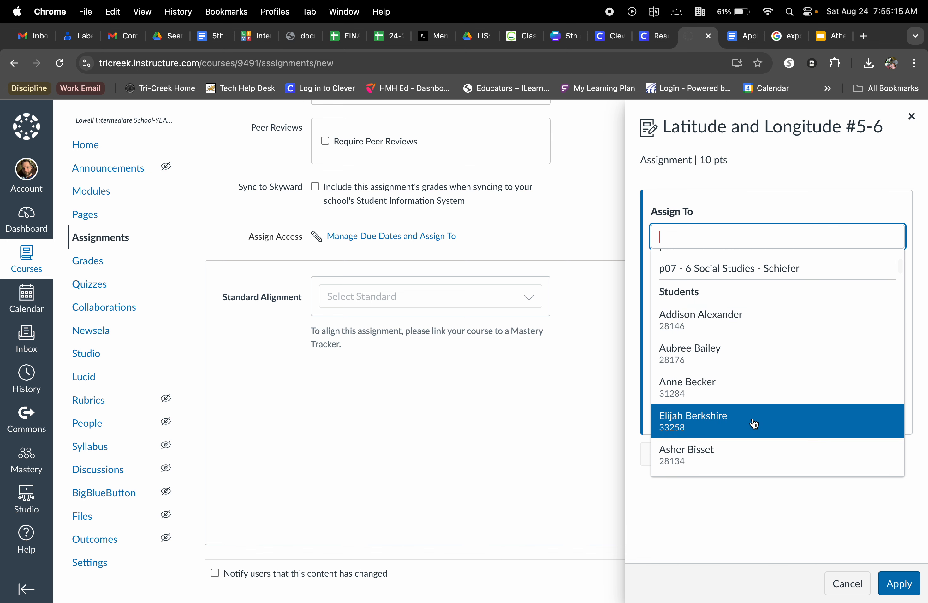
pyautogui.scroll(-7, 753, 423)
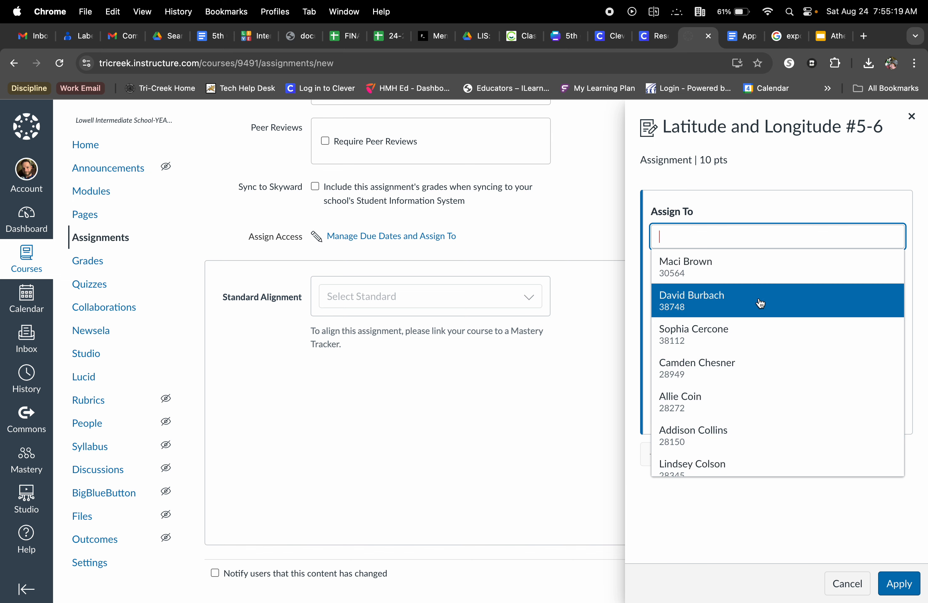
pyautogui.scroll(4, 760, 303)
pyautogui.scroll(7, 761, 303)
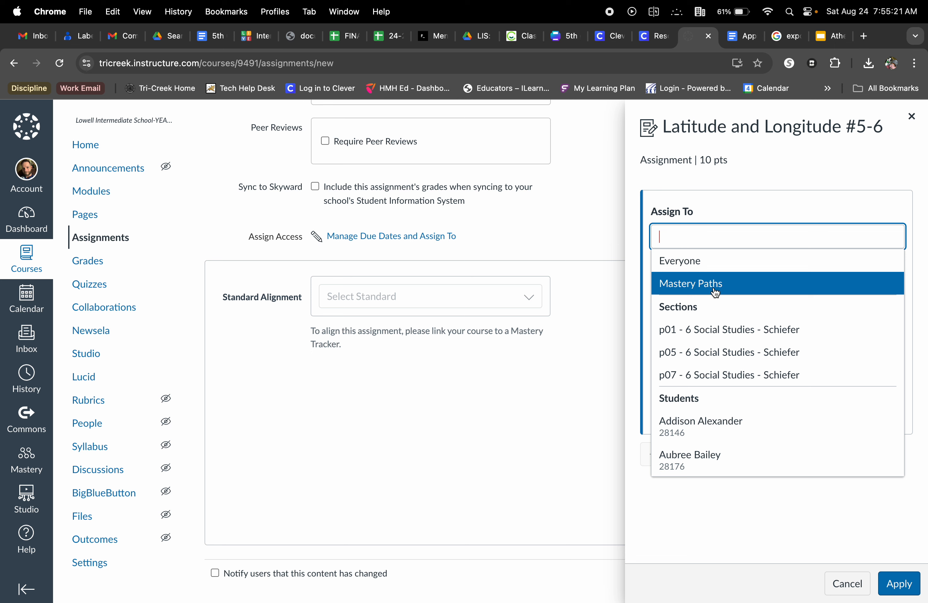
pyautogui.click(700, 262)
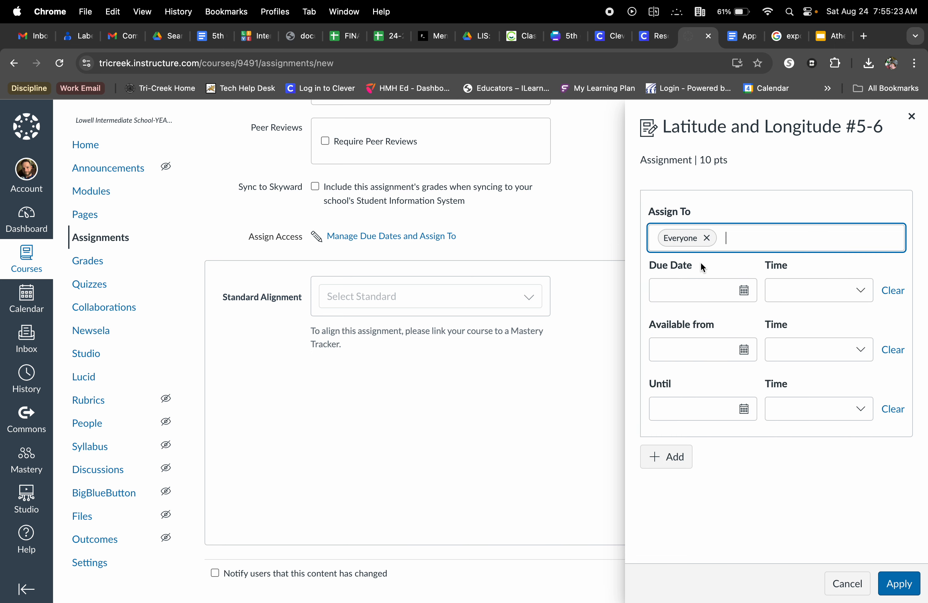
# - Set the due date to Aug 29, 2024, and make the assignment available from Aug 29, 2024 at 8:00 AM
pyautogui.click(744, 292)
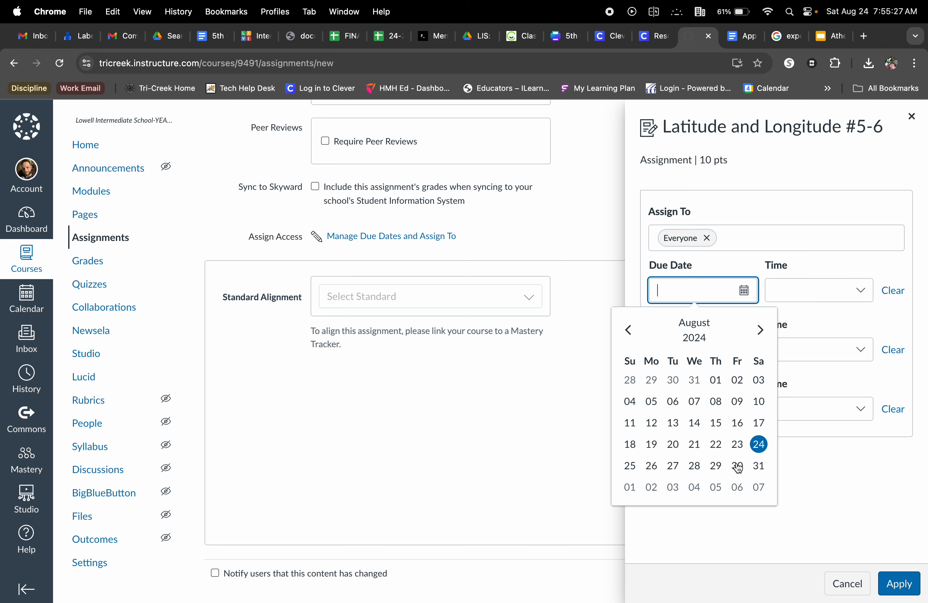
pyautogui.click(716, 466)
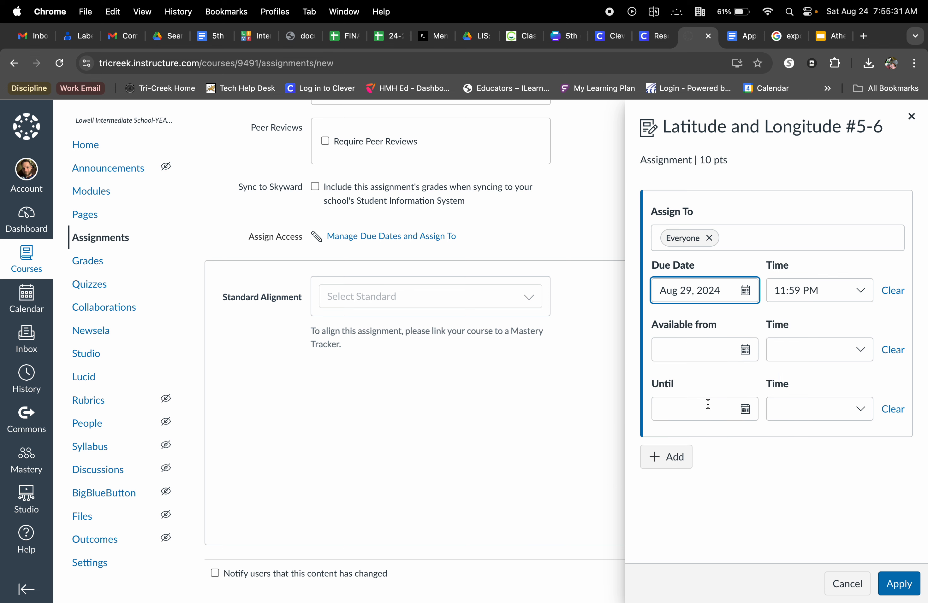
pyautogui.click(745, 349)
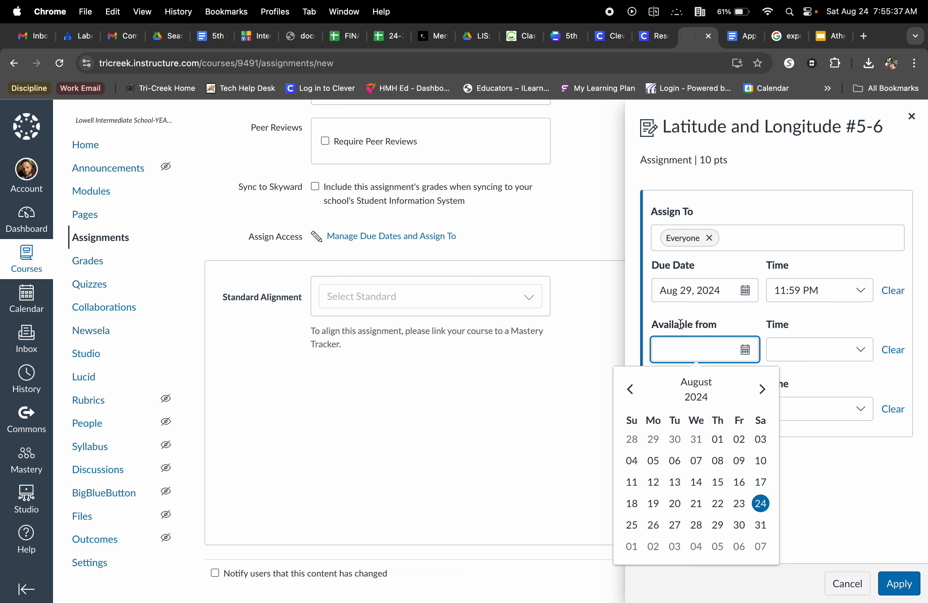
pyautogui.click(717, 525)
pyautogui.doubleClick(782, 349)
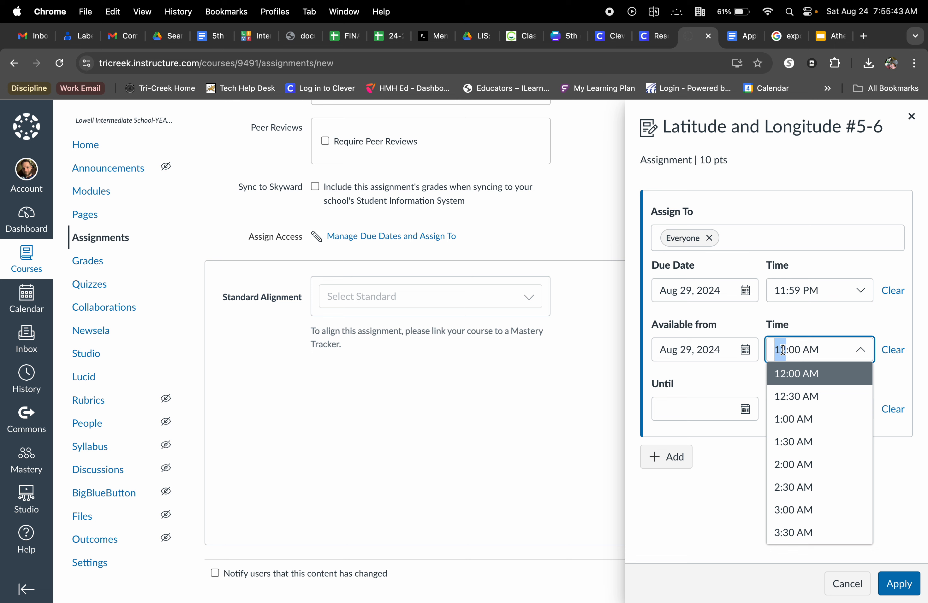
pyautogui.write('8')
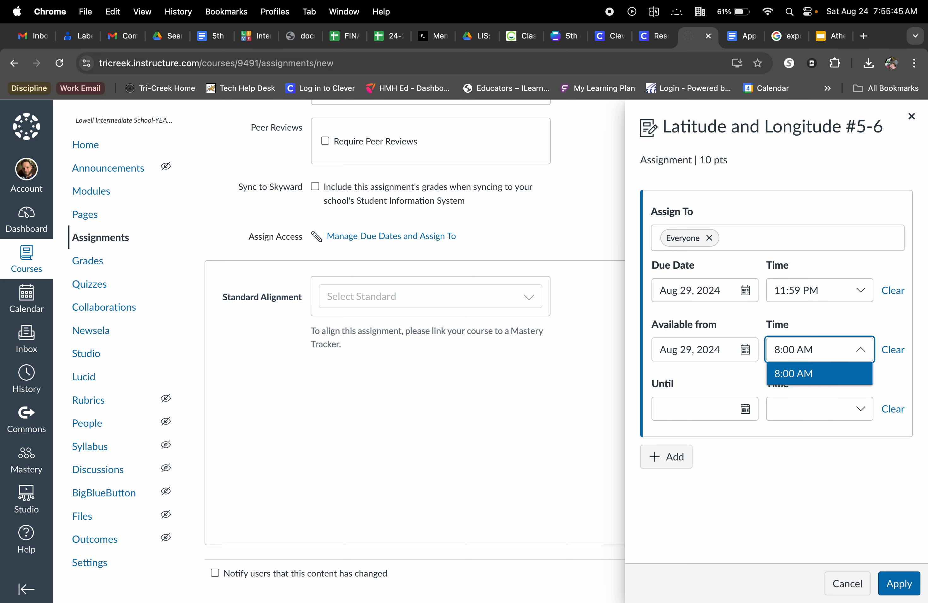
pyautogui.click(889, 325)
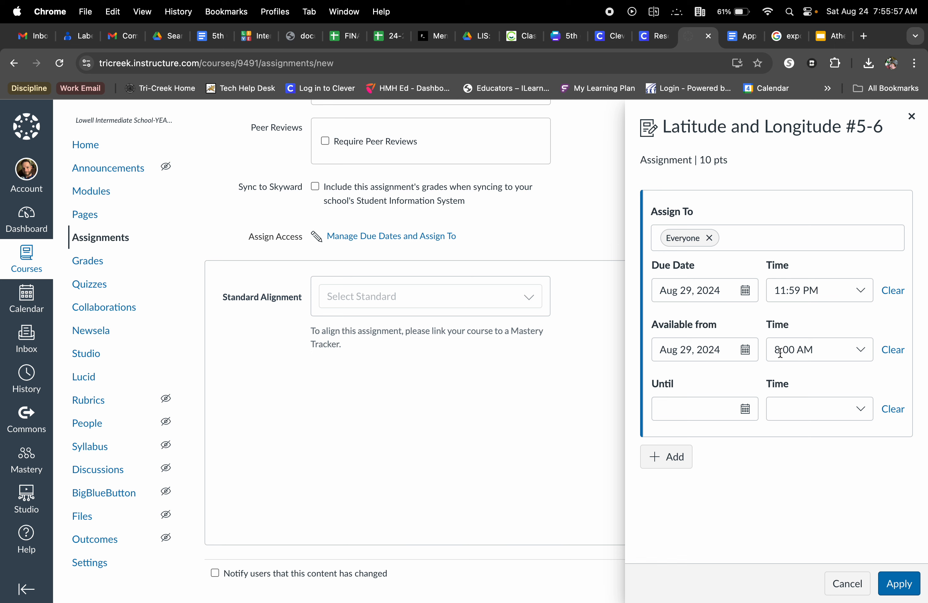
# - Set the availability end date to Aug 30, 2024, and apply the assignment's date settings
pyautogui.click(747, 410)
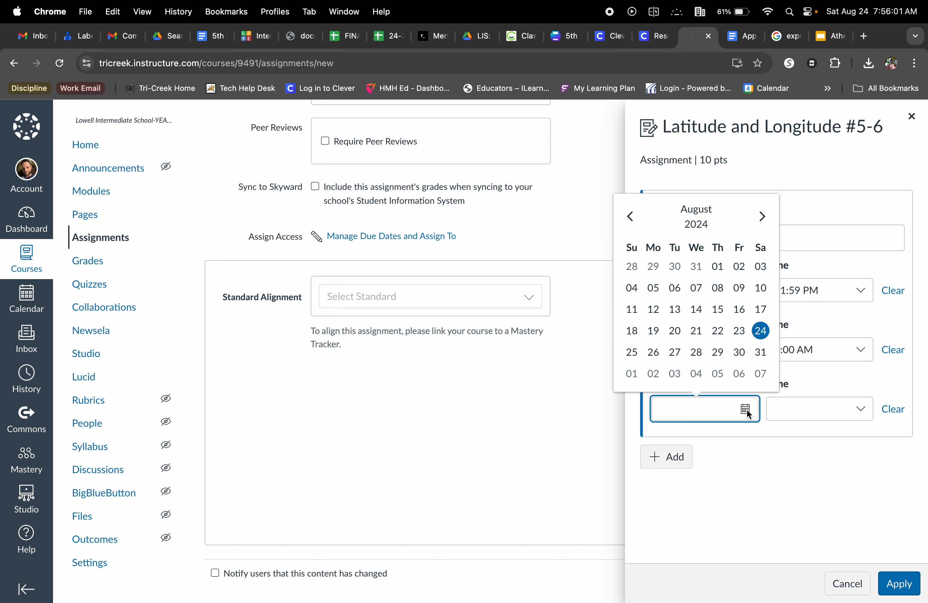
pyautogui.click(740, 352)
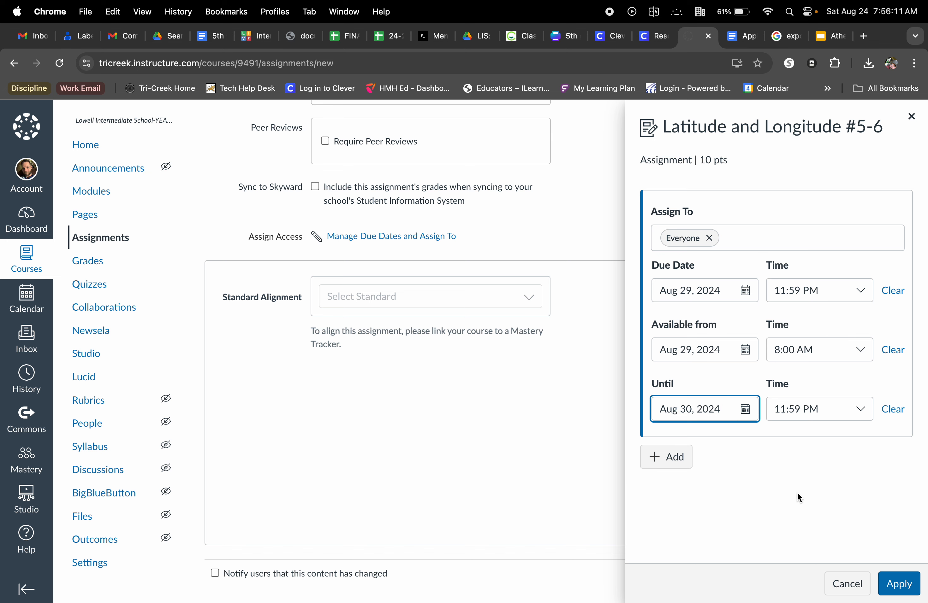
pyautogui.scroll(-2, 796, 492)
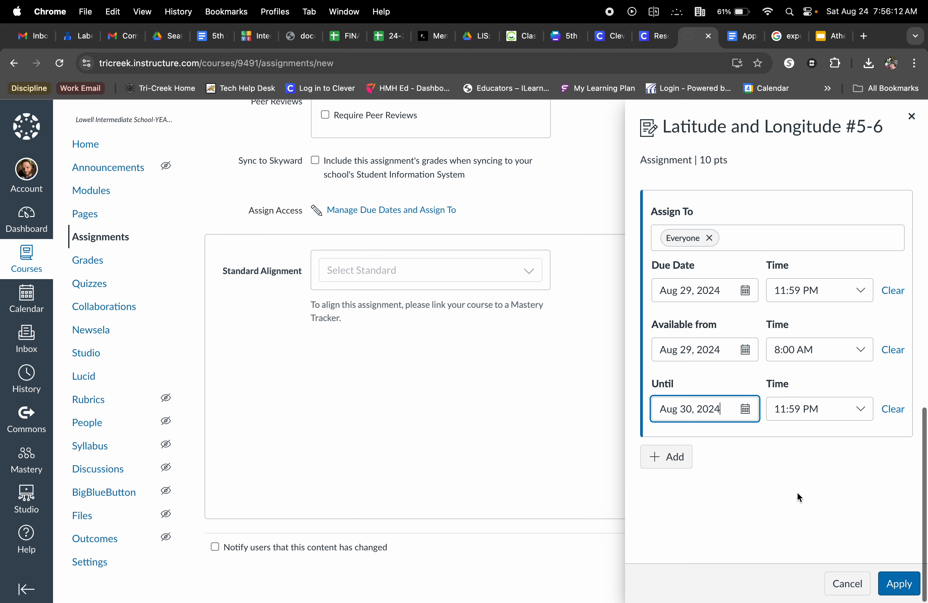
pyautogui.click(901, 578)
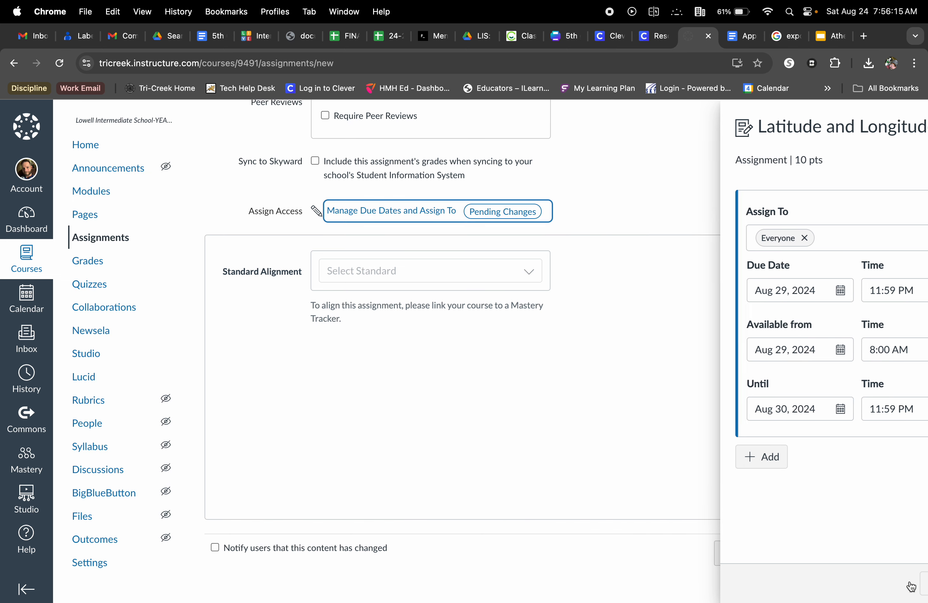